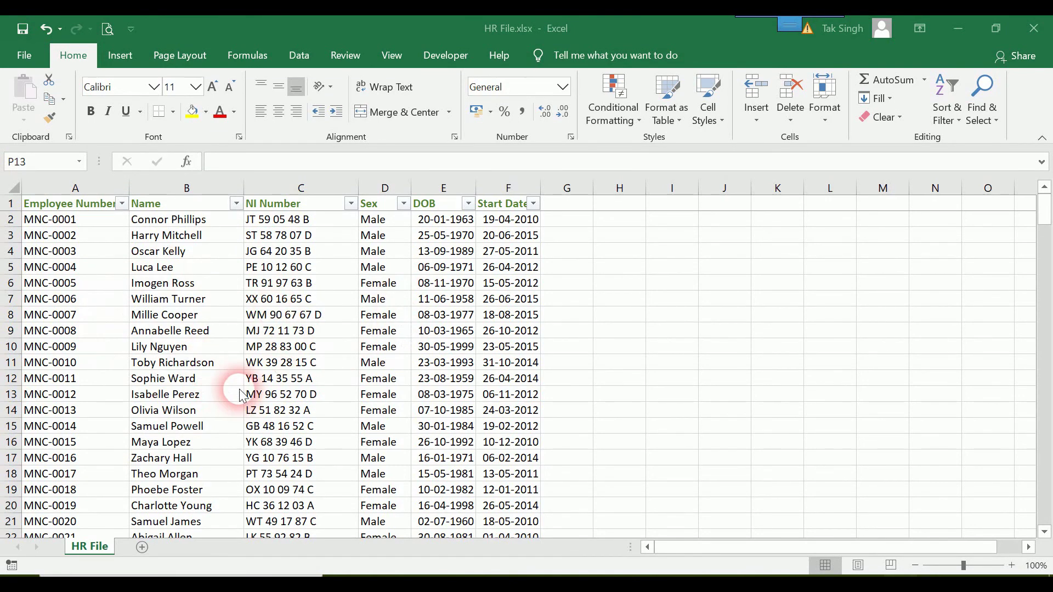
# Step: Add a new worksheet to the HR File workbook and rename it Database
pyautogui.scroll(-10, 242, 395)
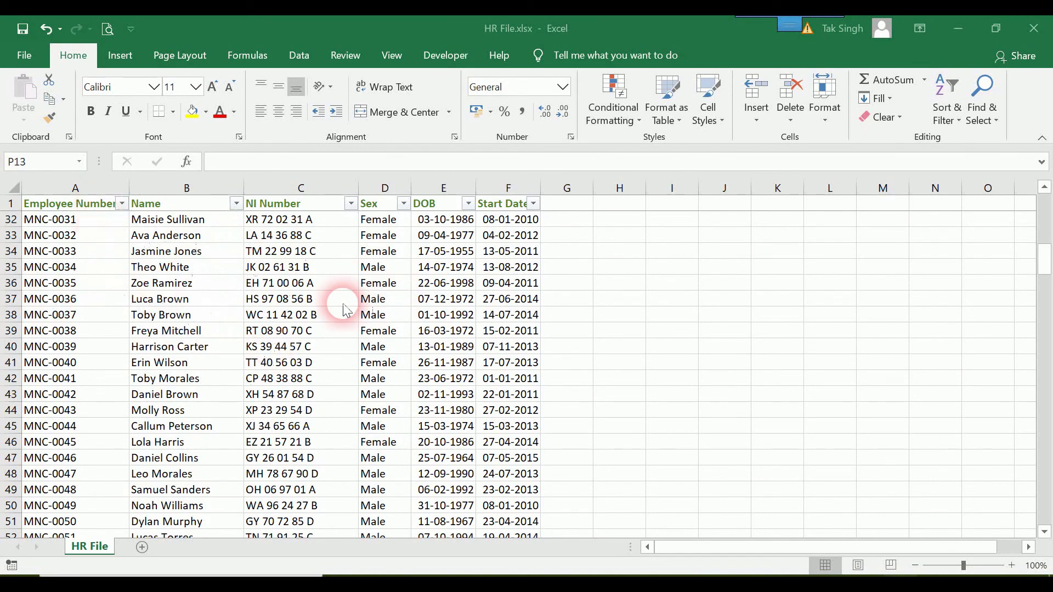
pyautogui.scroll(10, 293, 329)
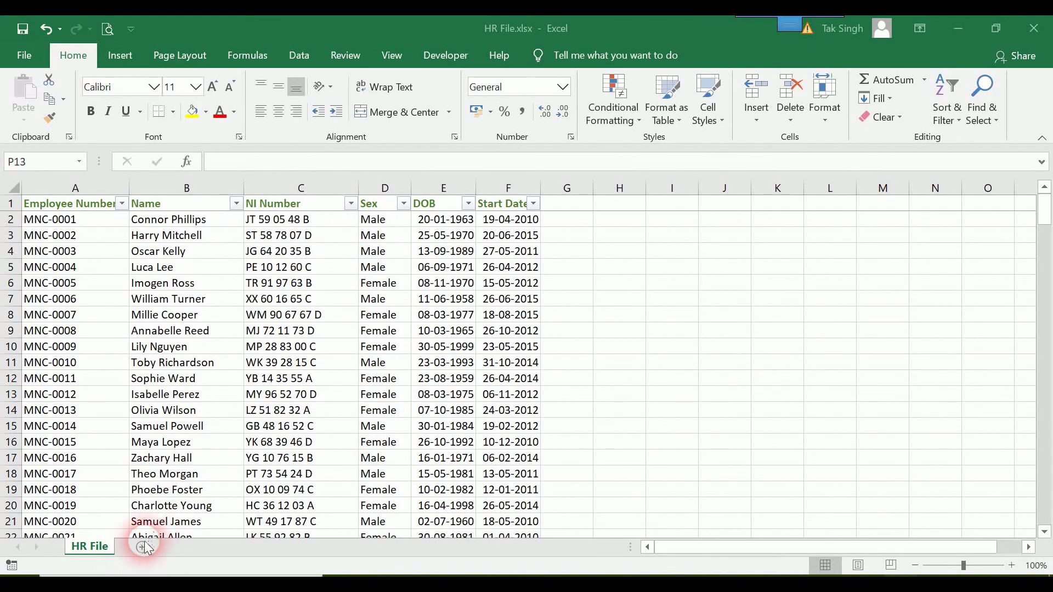
pyautogui.click(139, 548)
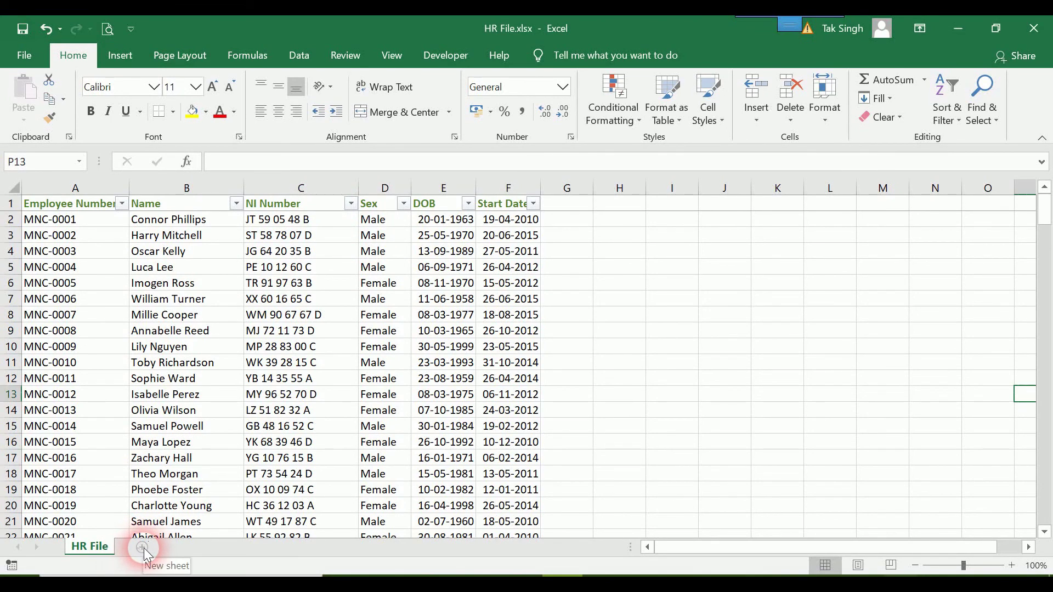
pyautogui.click(142, 548)
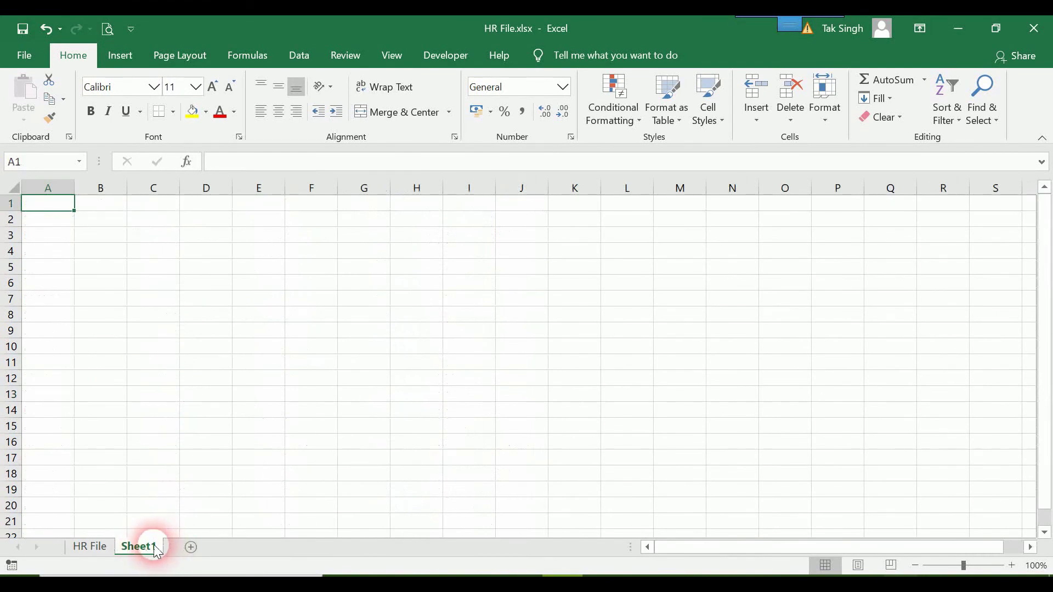
pyautogui.doubleClick(157, 548)
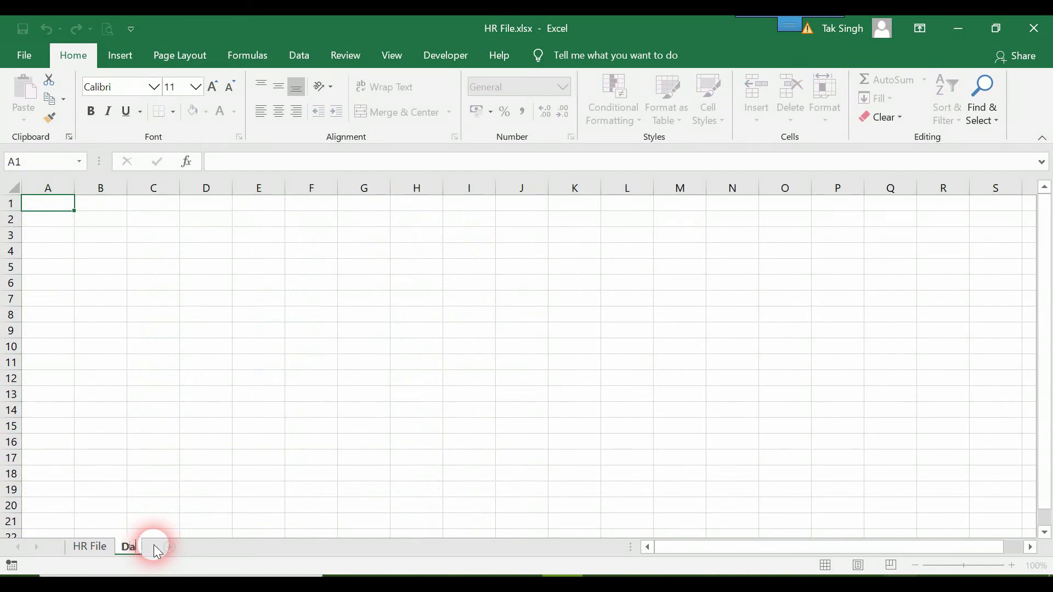
pyautogui.press('Return')
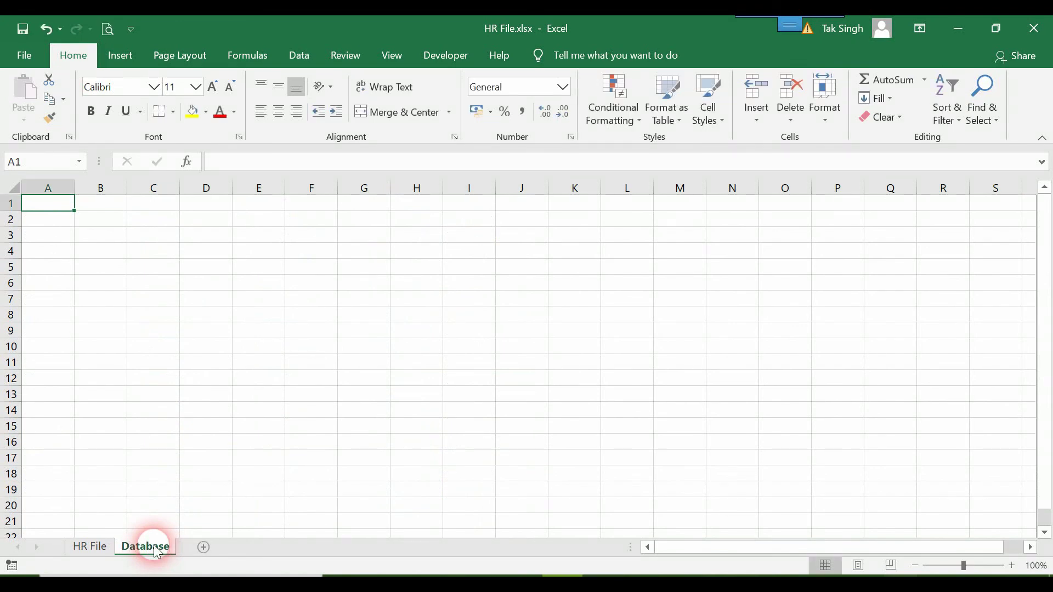
# Step: Insert two blank columns before the Name column on the HR File sheet
pyautogui.click(97, 548)
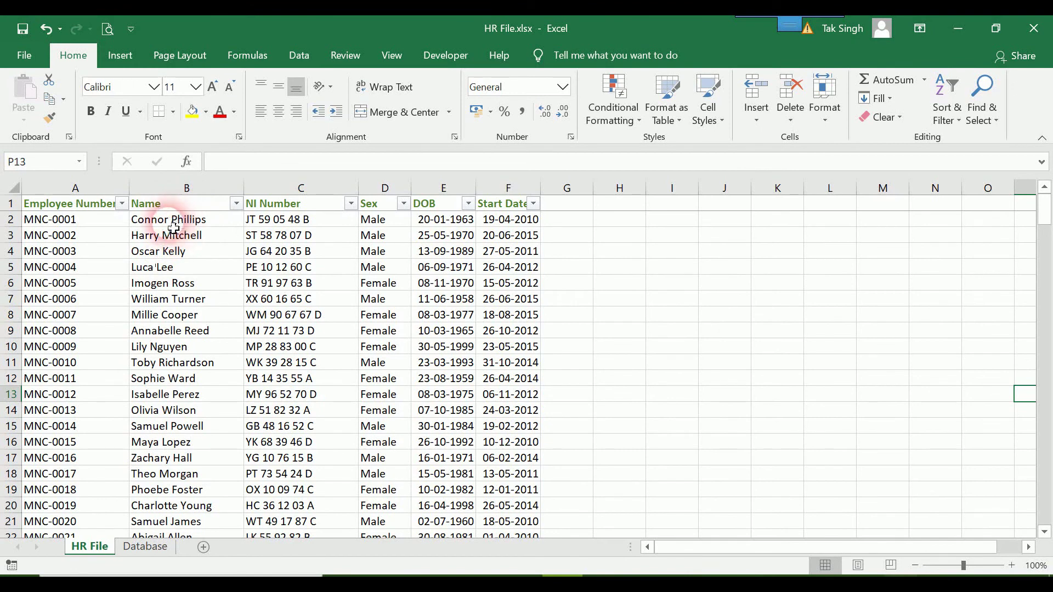
pyautogui.rightClick(141, 191)
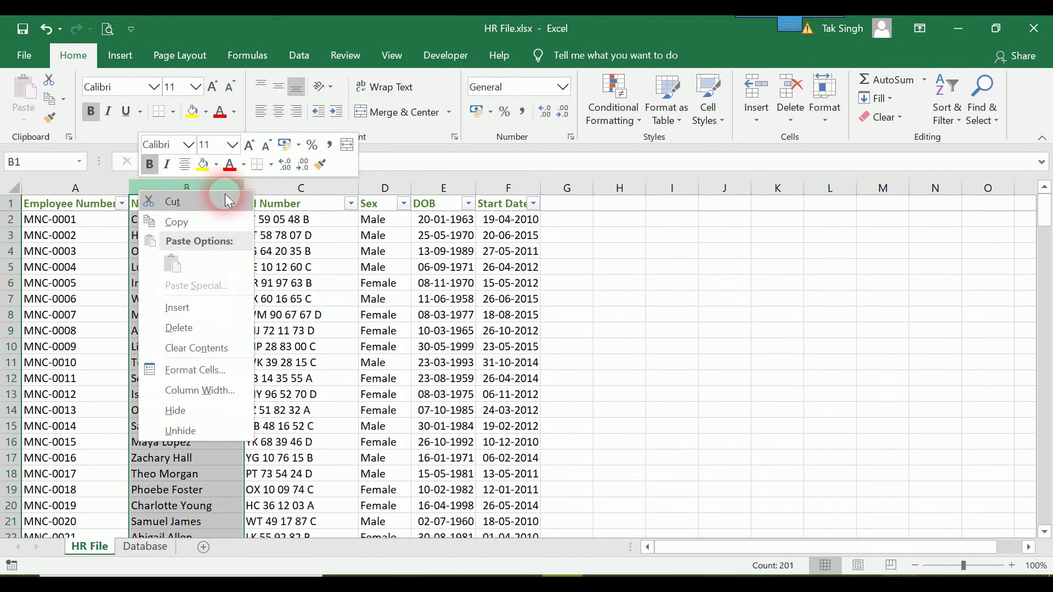
pyautogui.click(300, 194)
pyautogui.moveTo(222, 188); pyautogui.dragTo(254, 189)
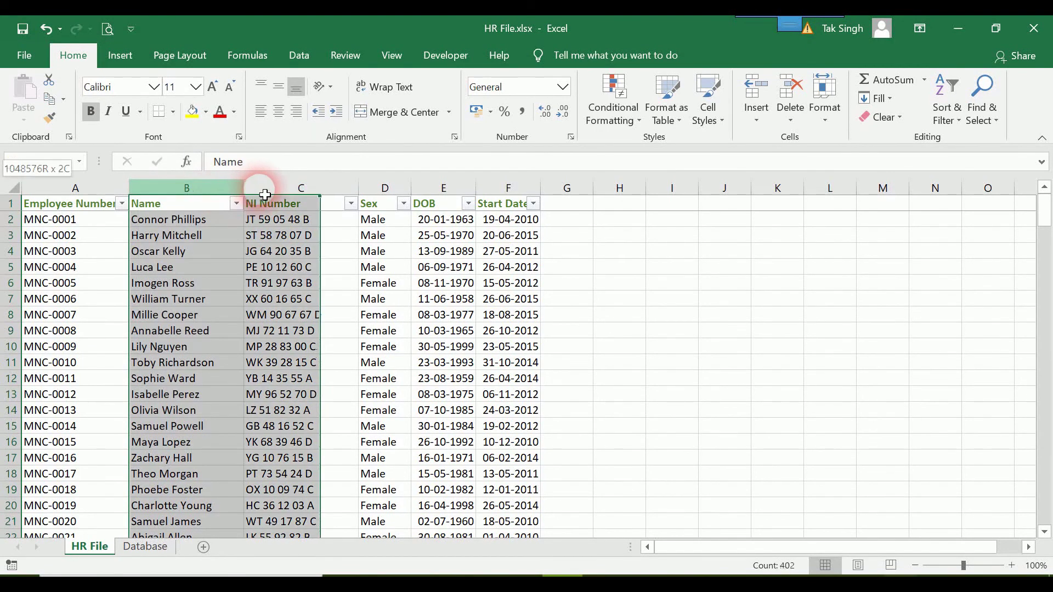
pyautogui.rightClick(204, 192)
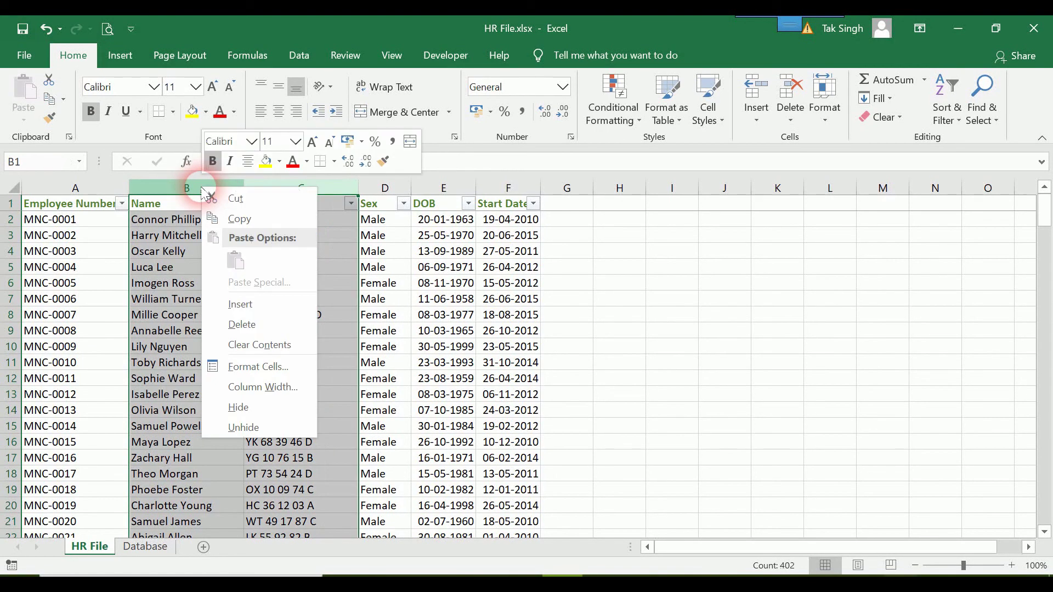
pyautogui.click(256, 333)
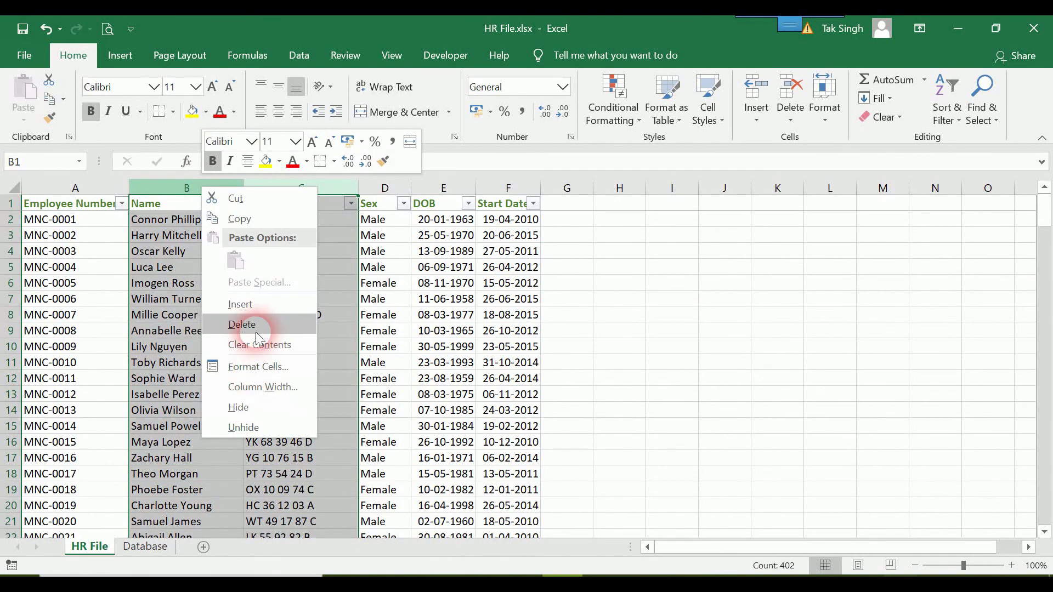
pyautogui.click(262, 296)
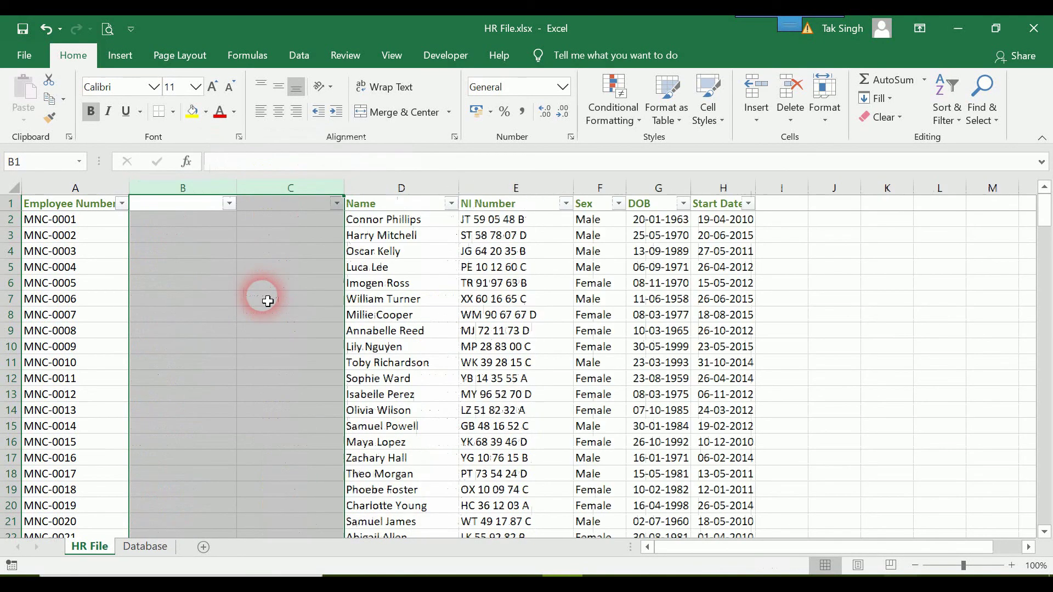
pyautogui.click(186, 213)
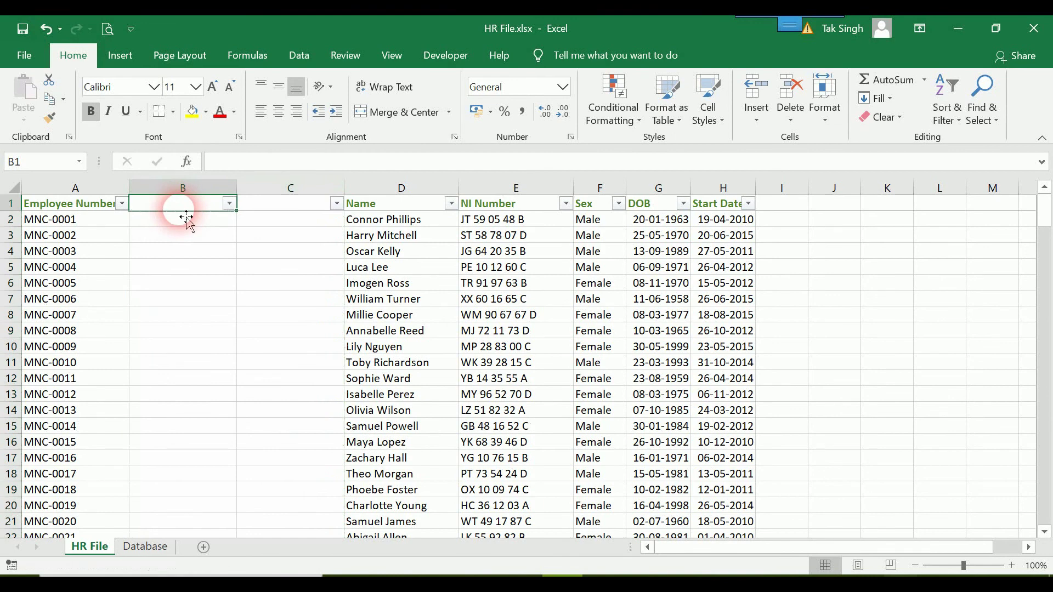
pyautogui.write('F')
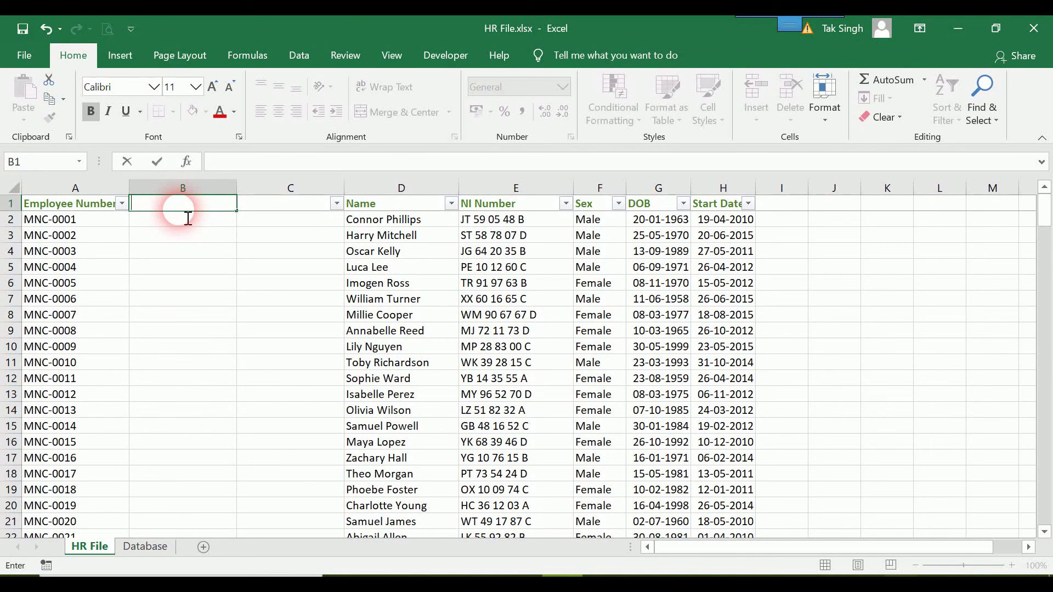
pyautogui.press('Return')
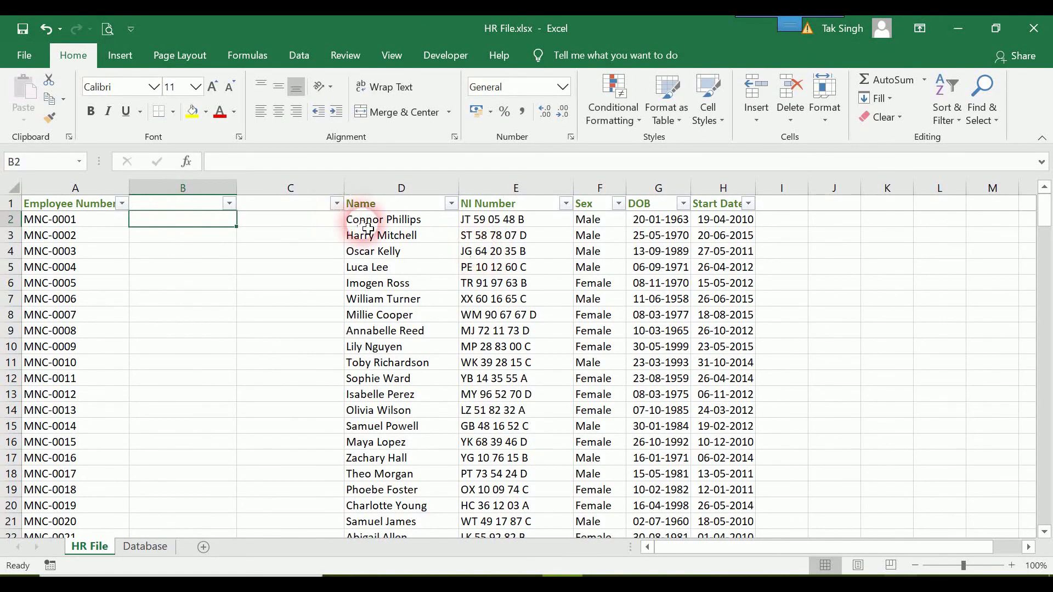
# Step: Start Text to Columns on the Name column as delimited data, with Tab and Space as delimiters and consecutive delimiters treated as one
pyautogui.click(405, 191)
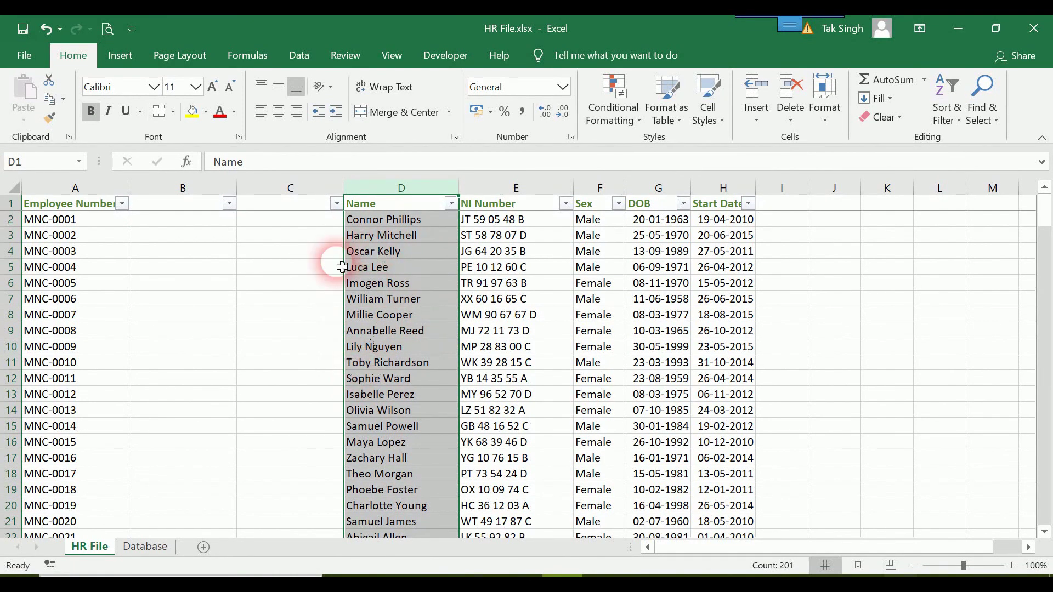
pyautogui.click(311, 63)
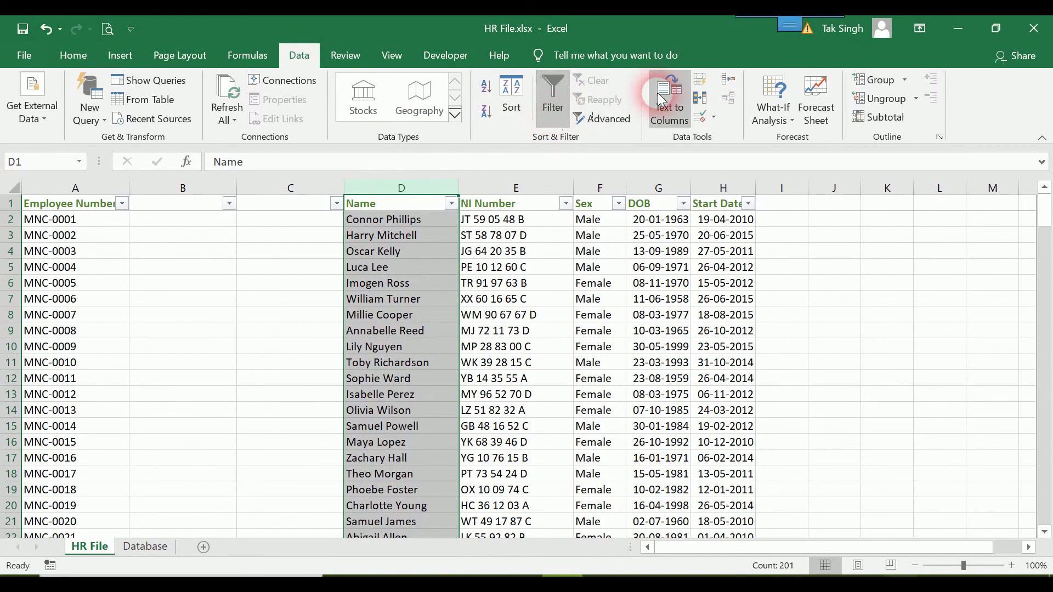
pyautogui.click(680, 106)
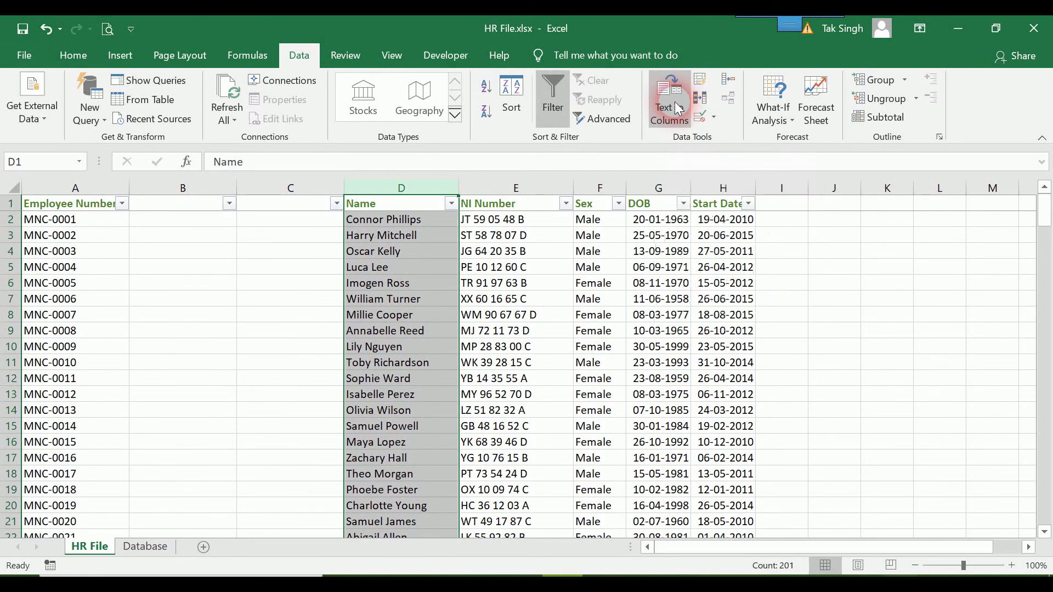
pyautogui.click(679, 107)
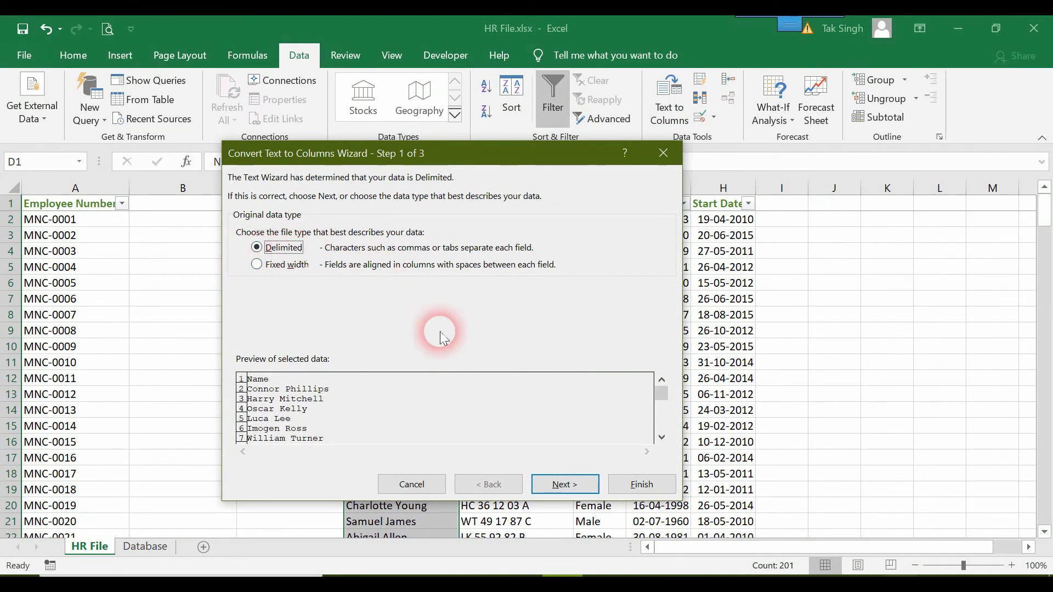
pyautogui.click(567, 486)
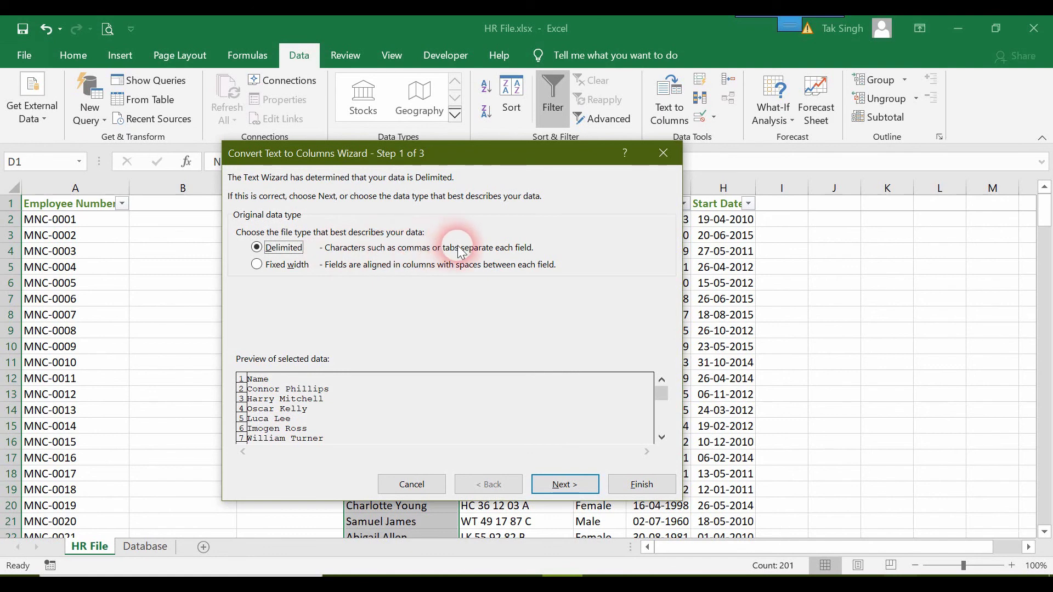
pyautogui.click(563, 485)
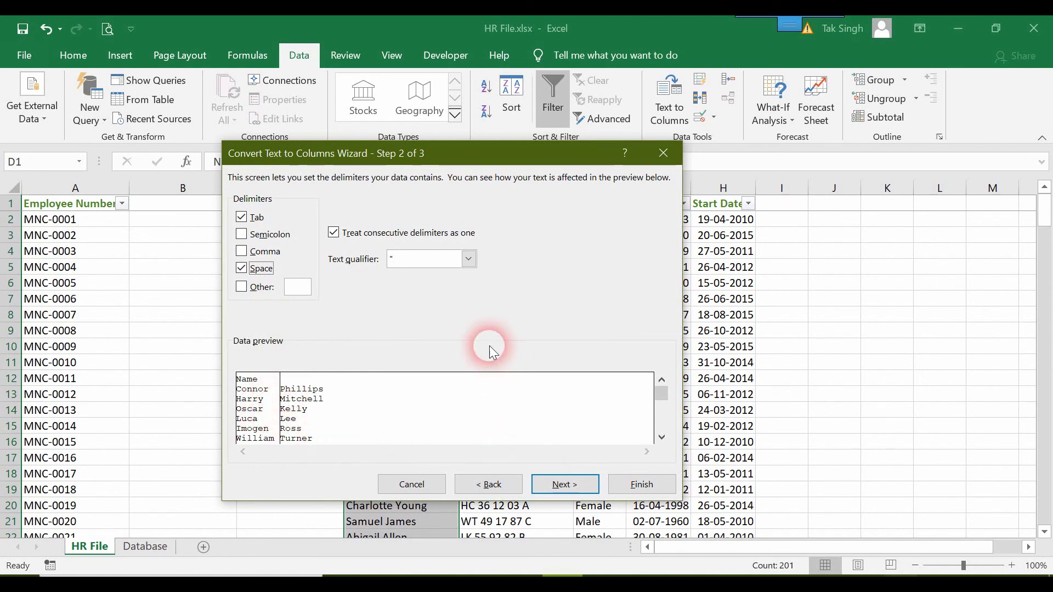
pyautogui.click(562, 485)
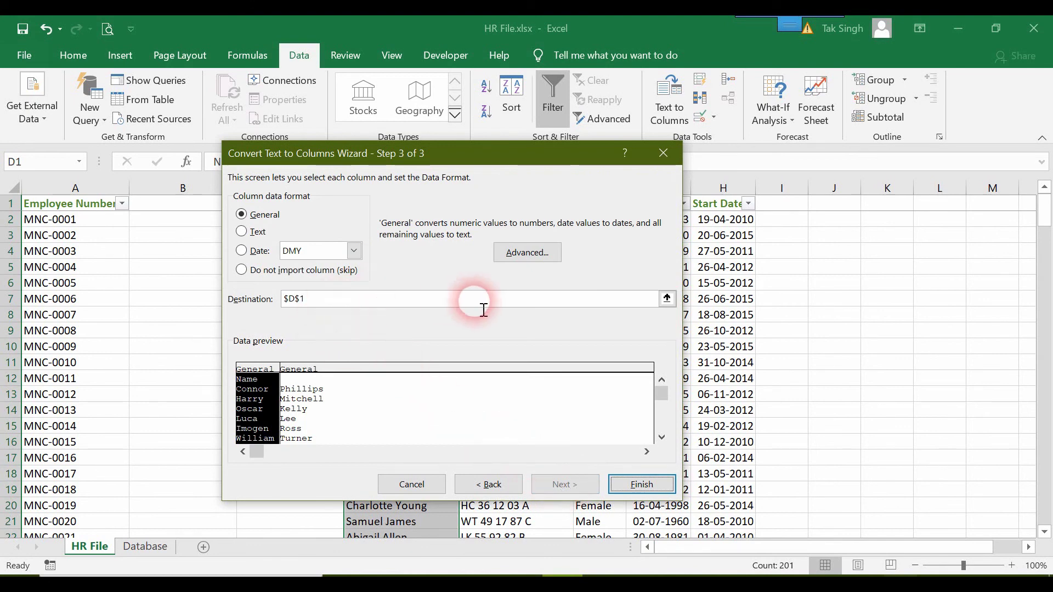
# Step: Set the destination of the split names to cell B1 and finish the conversion
pyautogui.click(667, 300)
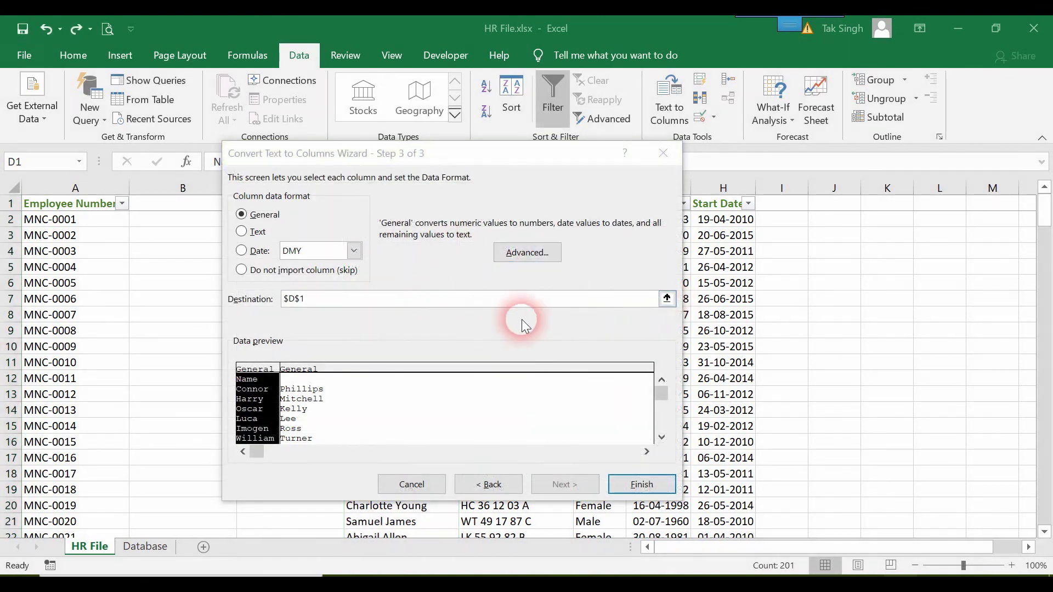
pyautogui.click(668, 299)
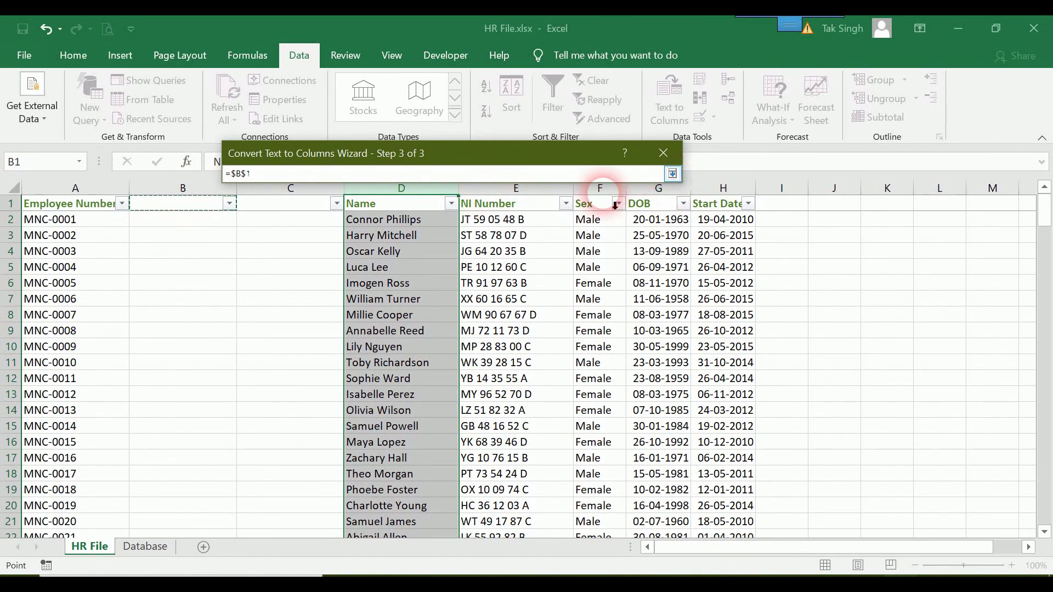
pyautogui.press('Return')
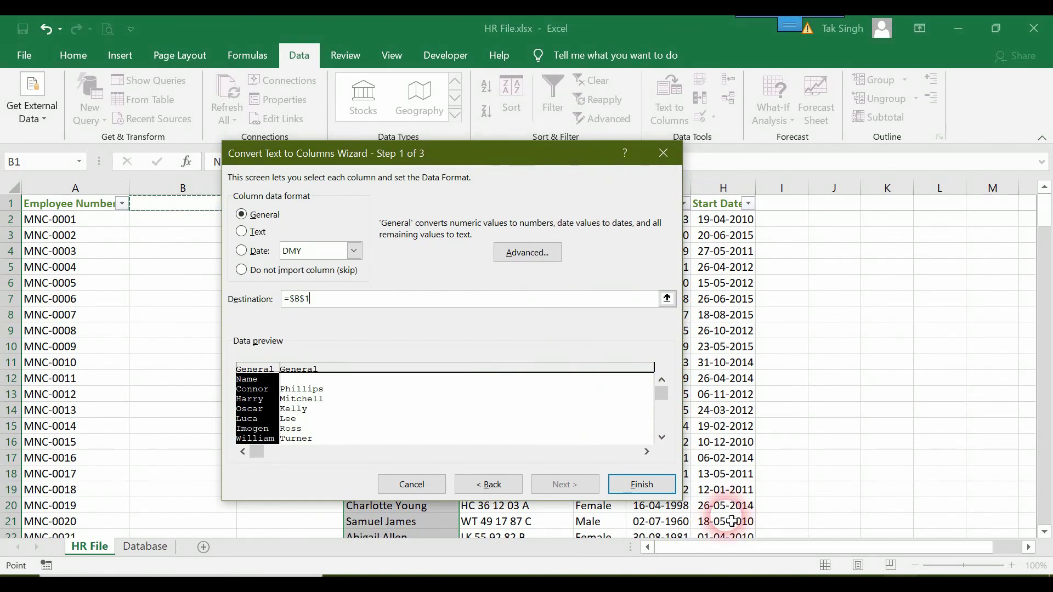
pyautogui.click(652, 488)
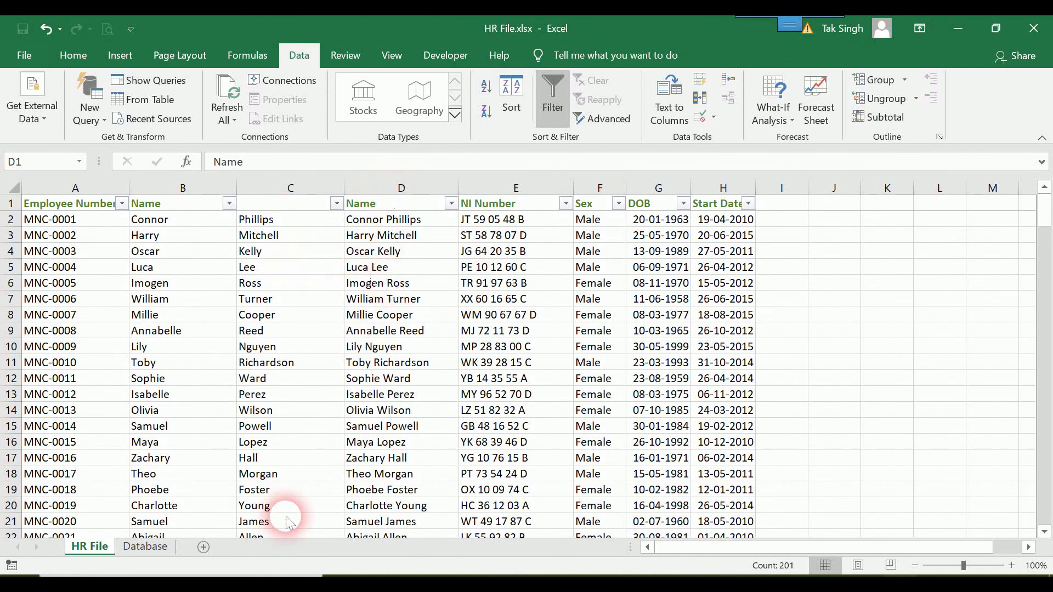
# Step: Label the name column headers First Name in B1, Last Name in C1 and Full Name in D1
pyautogui.click(206, 205)
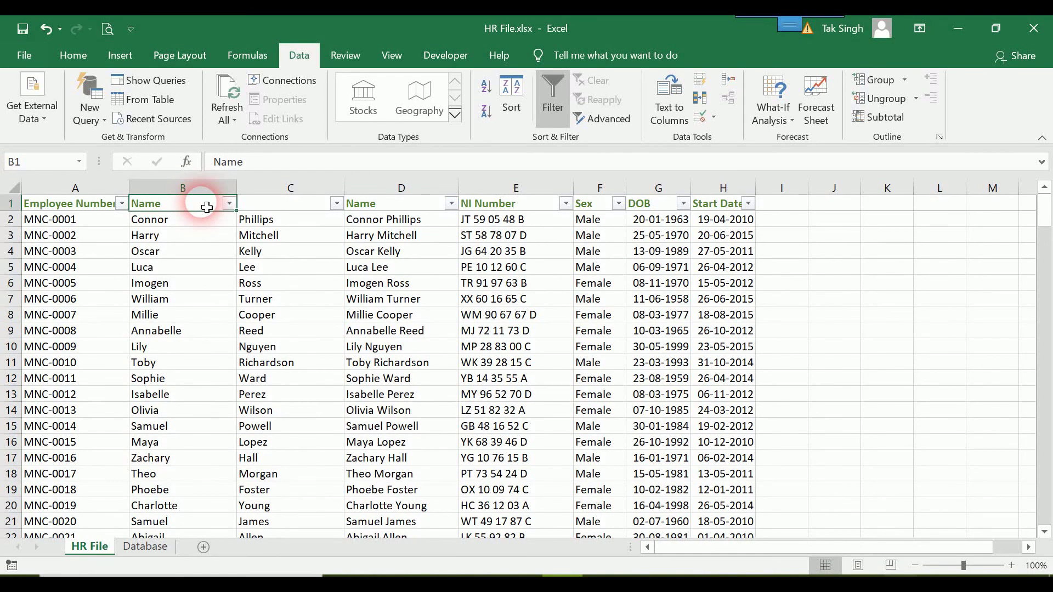
pyautogui.write('First')
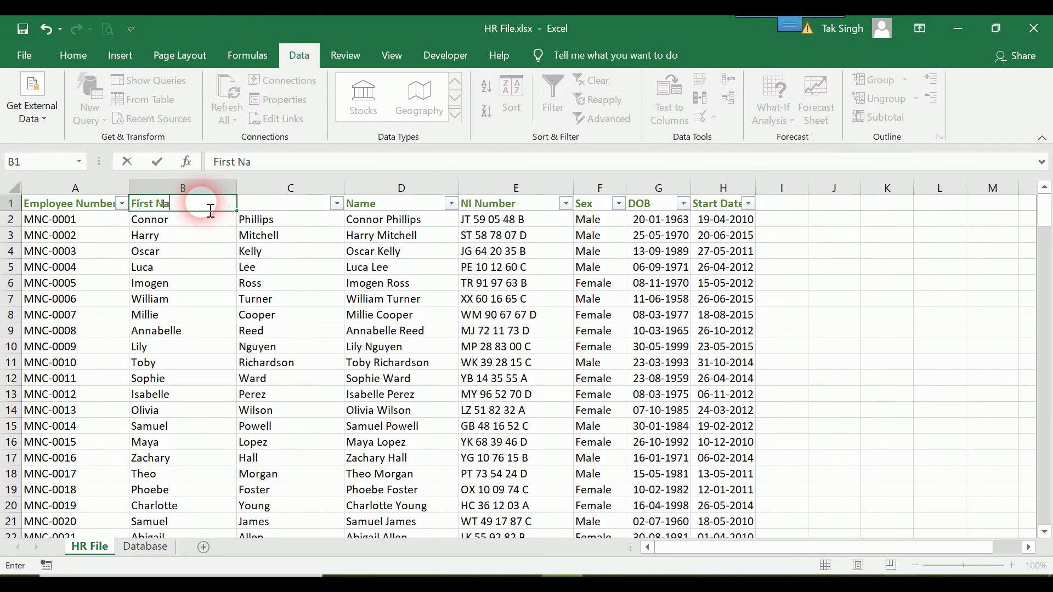
pyautogui.click(262, 208)
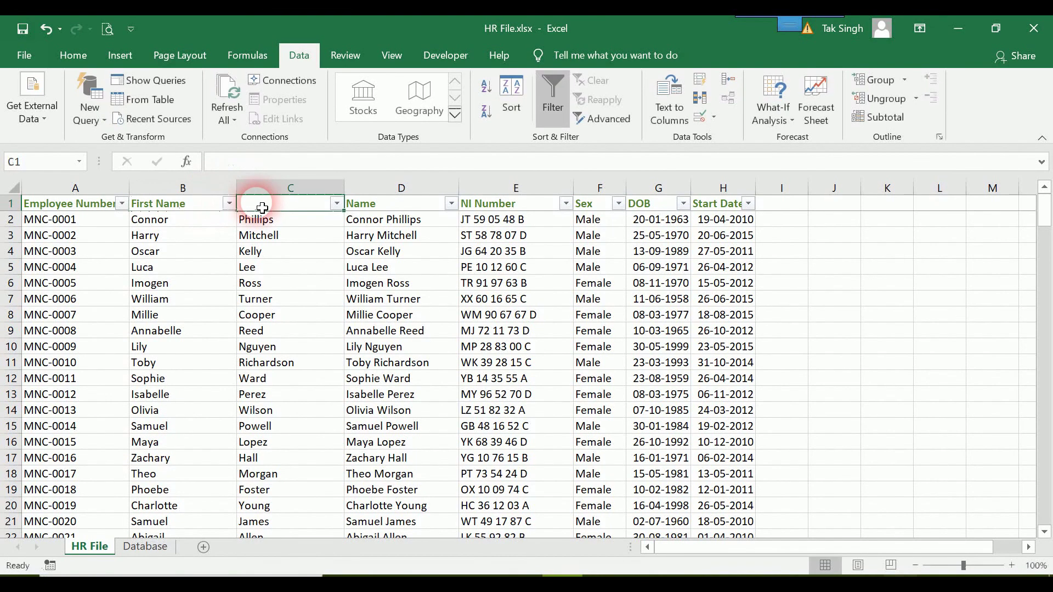
pyautogui.write('Last Name')
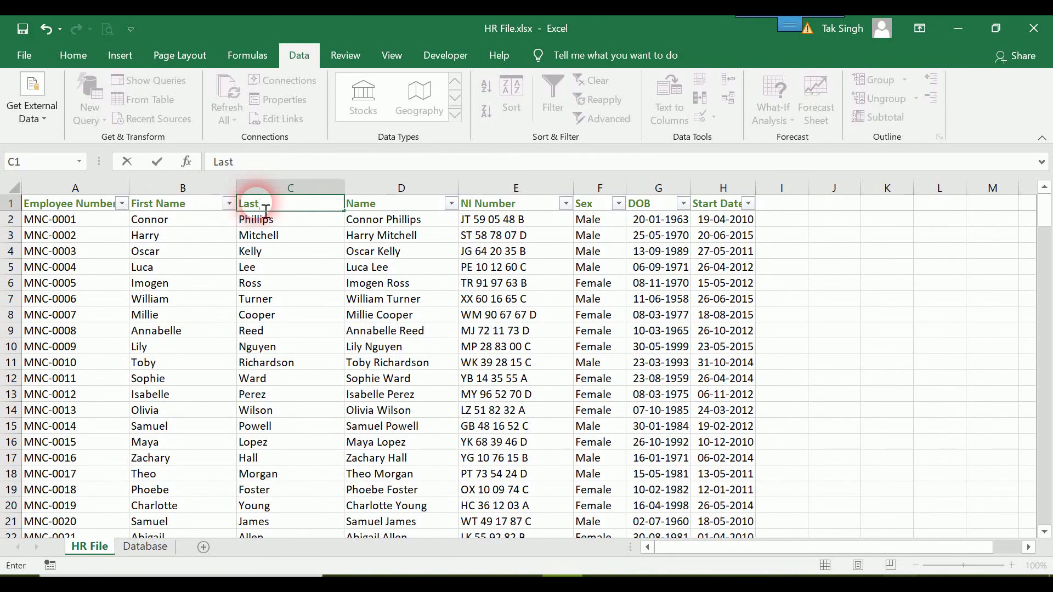
pyautogui.doubleClick(382, 206)
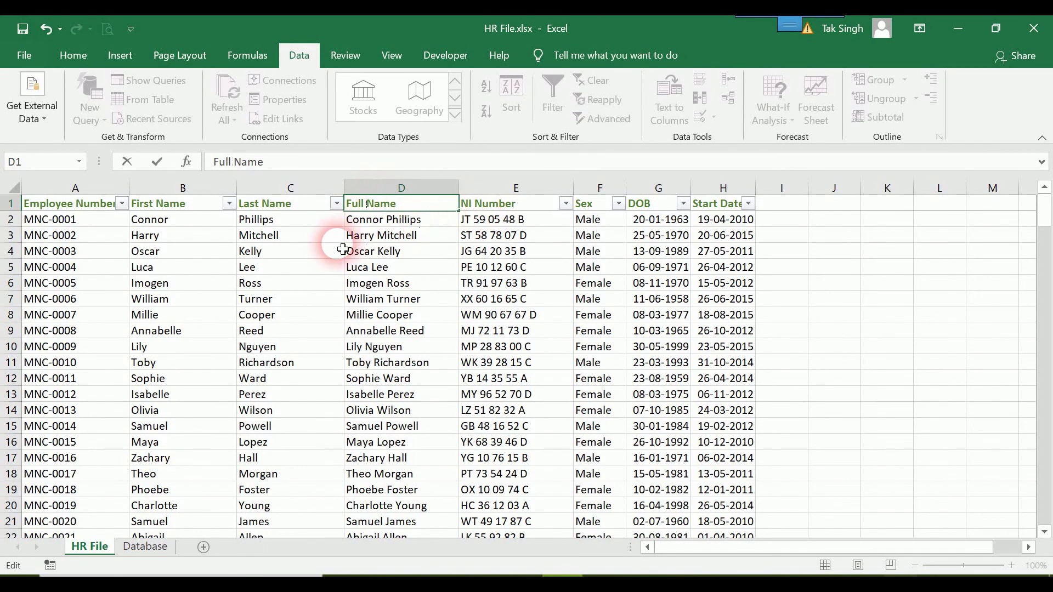
pyautogui.click(280, 251)
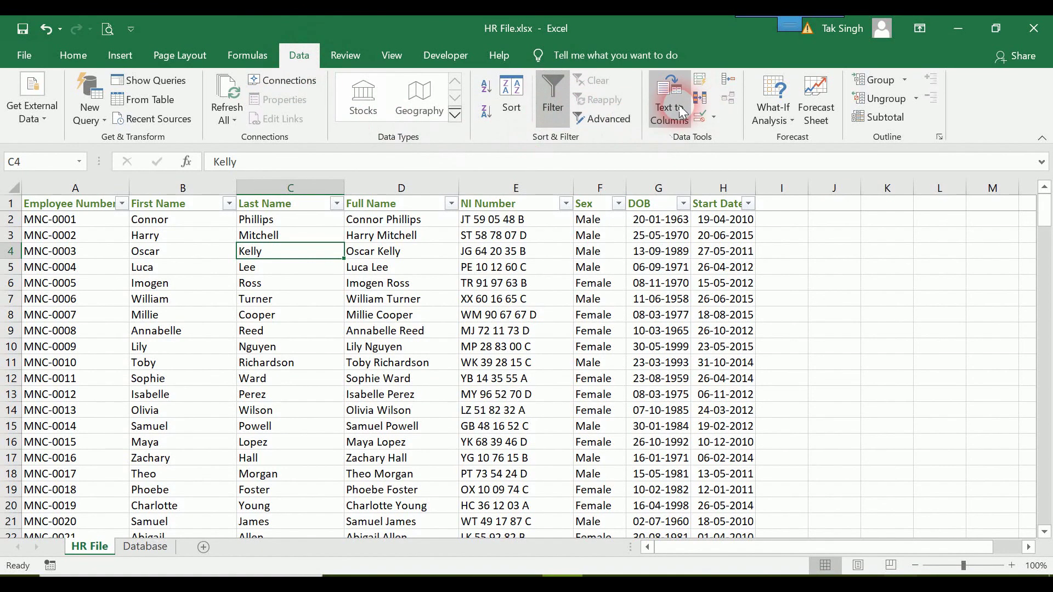
# Step: Copy the header row A1:H1 of the HR File sheet, from Employee Number to Start Date
pyautogui.moveTo(49, 220); pyautogui.dragTo(756, 206)
pyautogui.click(50, 214)
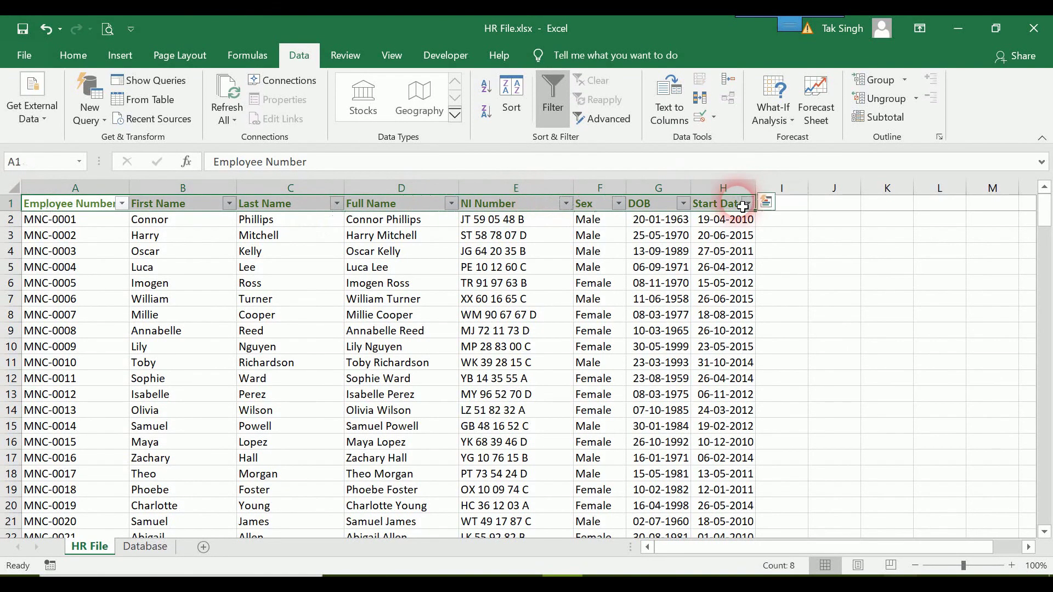
pyautogui.rightClick(742, 207)
pyautogui.click(763, 224)
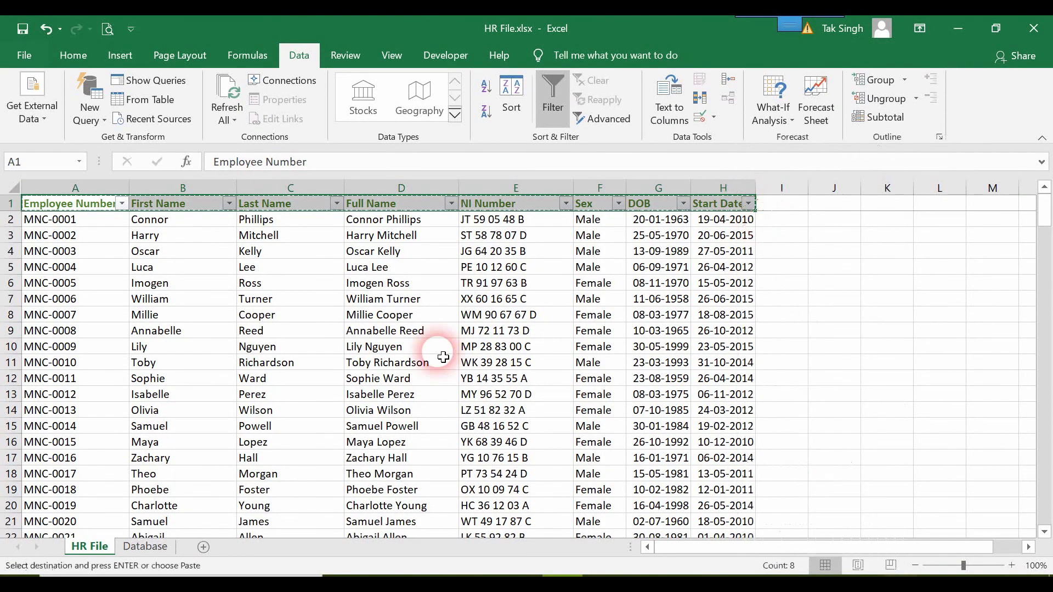
# Step: Paste the copied headers transposed at cell A5 of the Database sheet and autofit column A to its contents
pyautogui.click(144, 546)
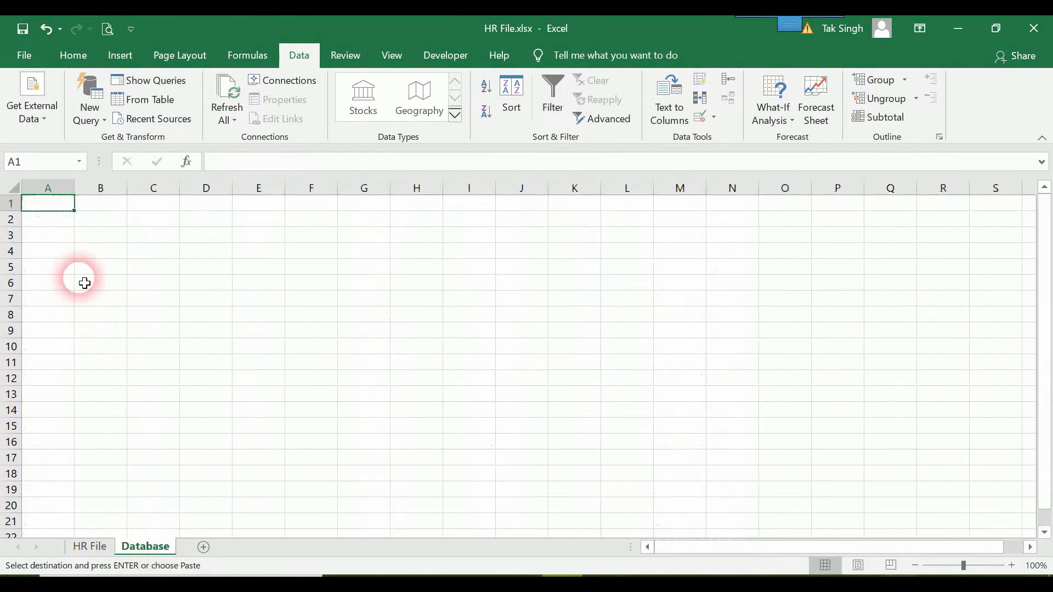
pyautogui.click(44, 270)
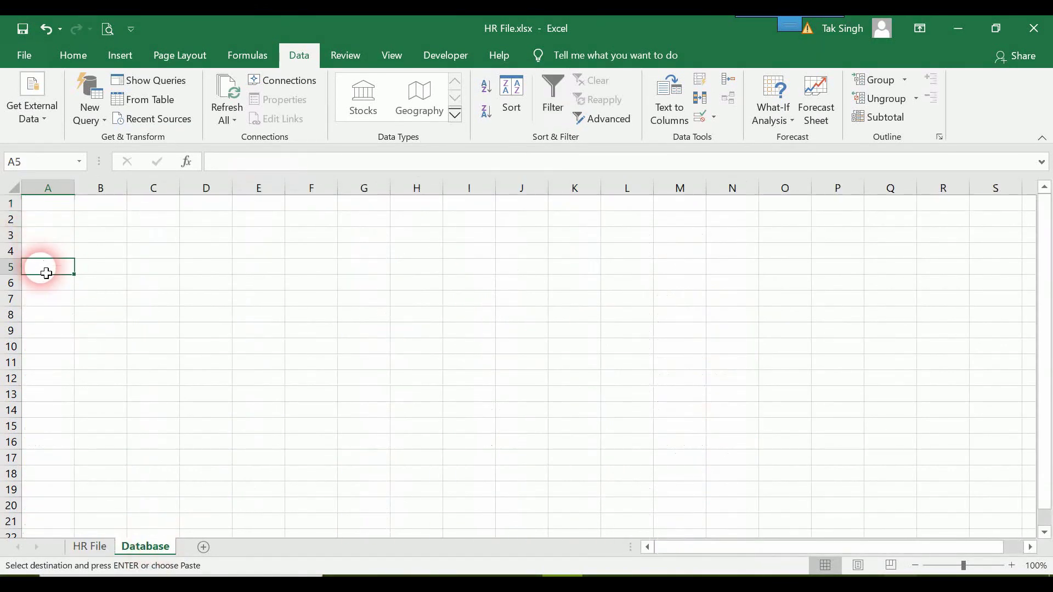
pyautogui.rightClick(44, 273)
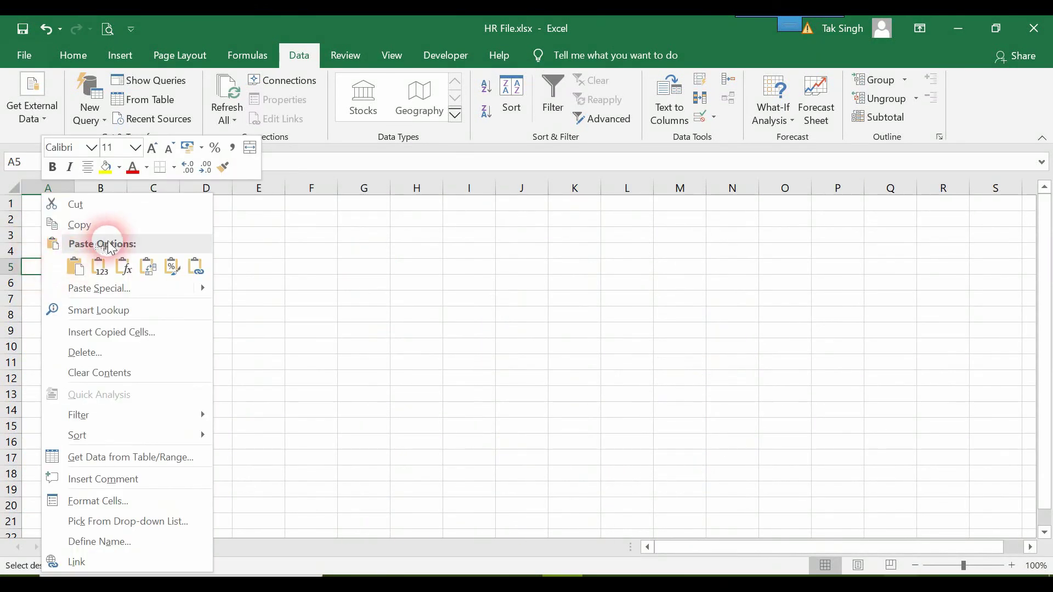
pyautogui.click(100, 269)
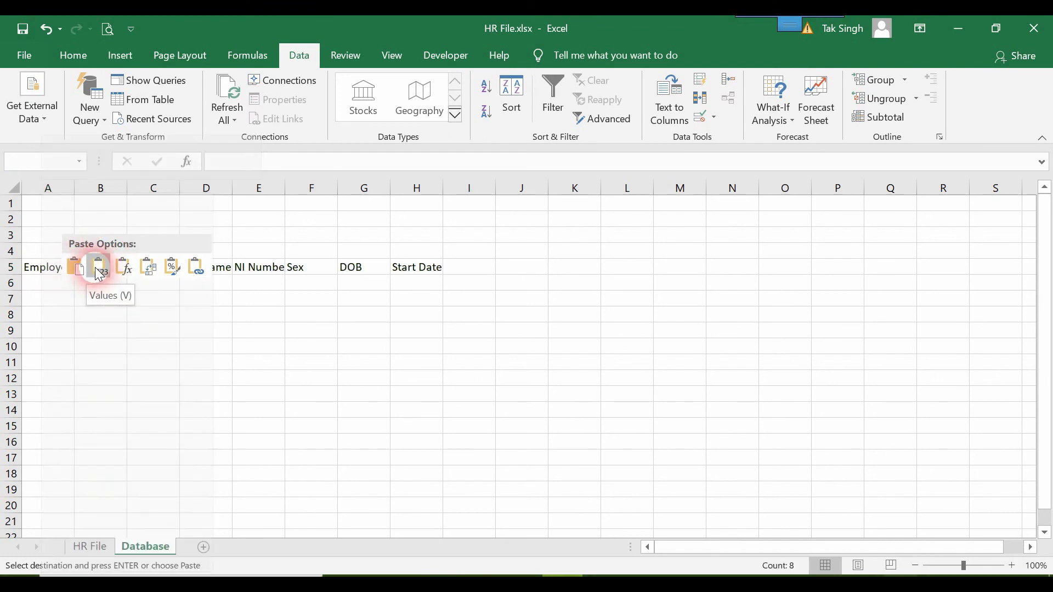
pyautogui.click(151, 268)
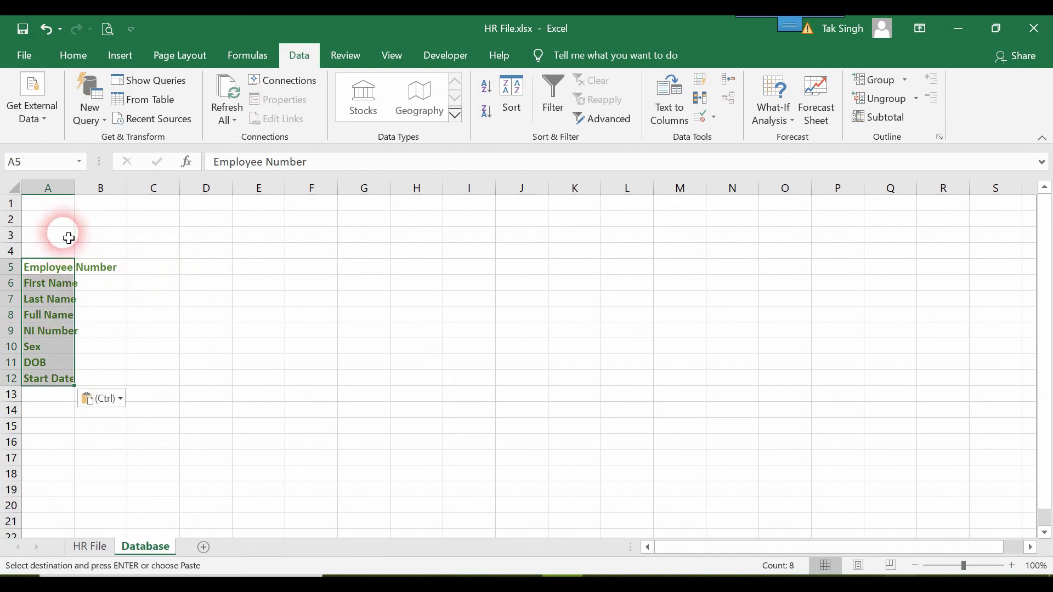
pyautogui.doubleClick(75, 188)
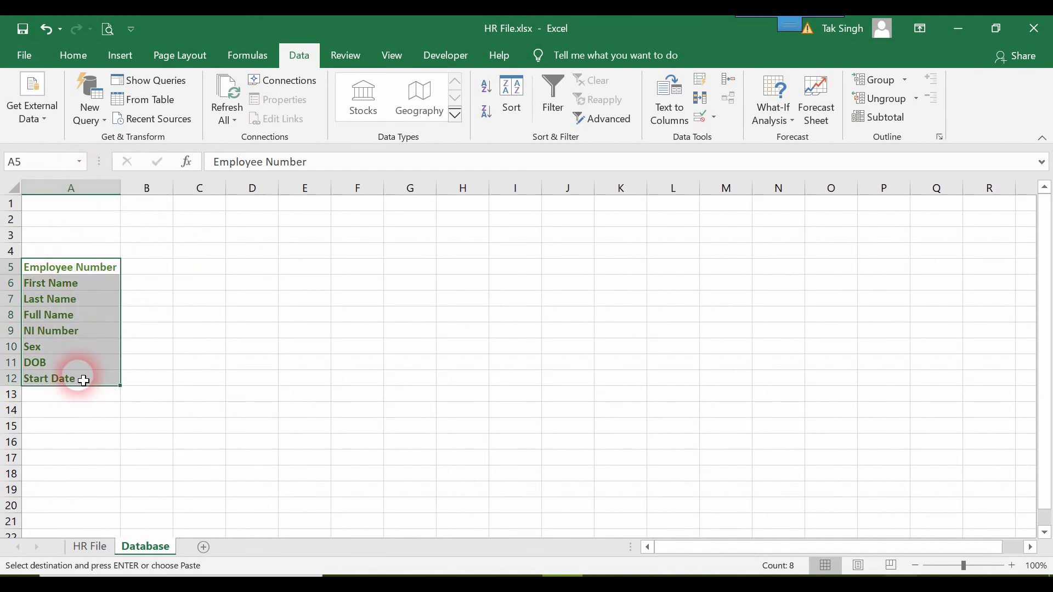